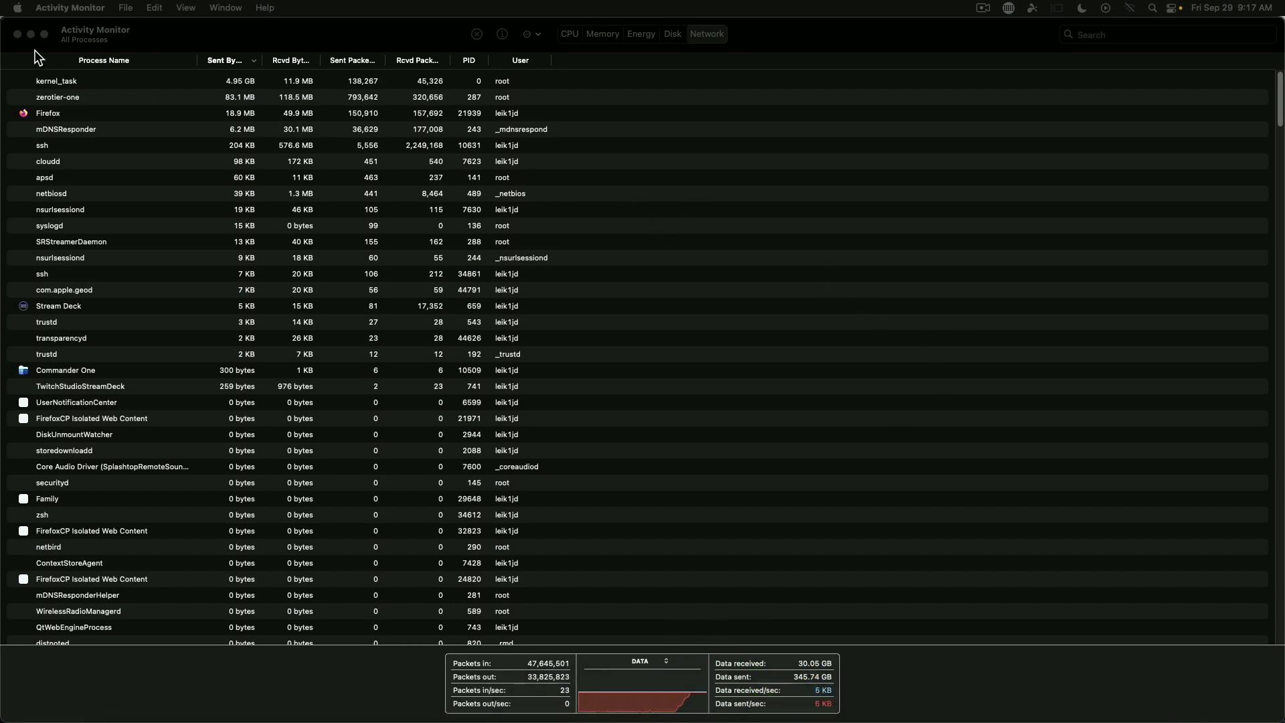
Step: Switch back to Terminal, showing the finished 248.298 GiB sync of 2167/2167 files
key(super+Tab)
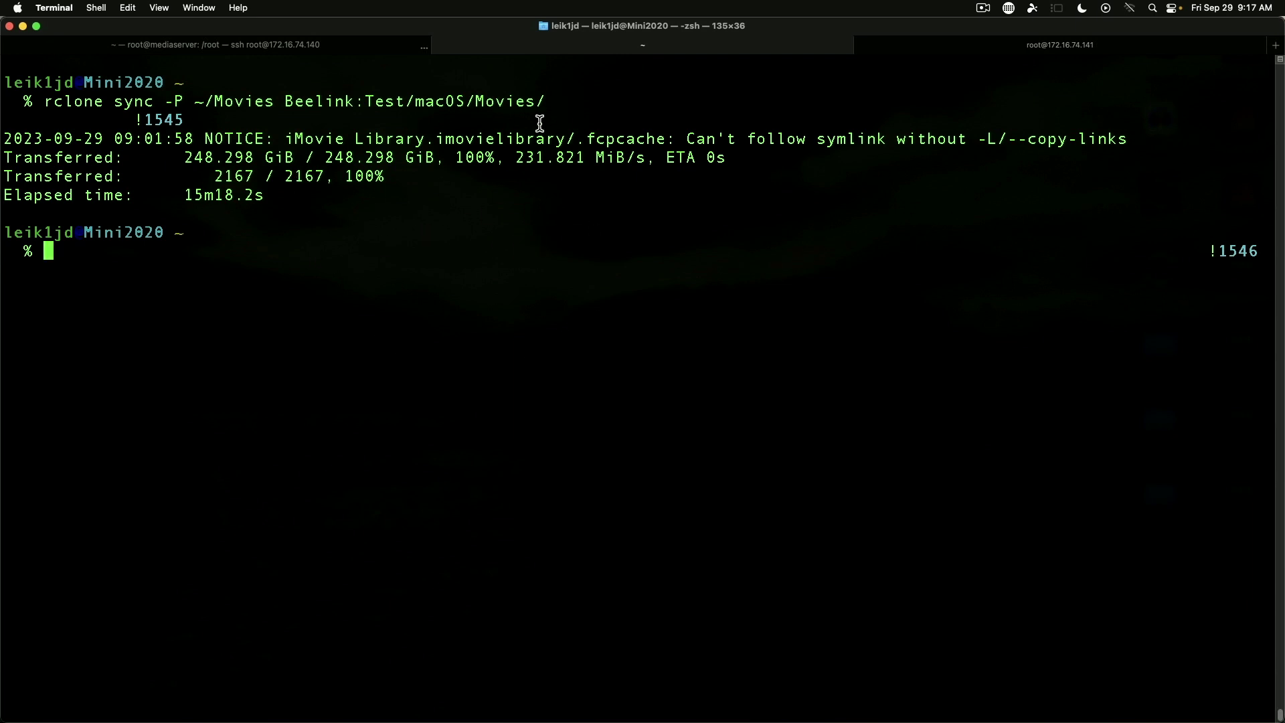
Step: Review the Movies, Pictures and Documents rclone sync commands in history and leave the prompt empty
drag(273, 100, 194, 101)
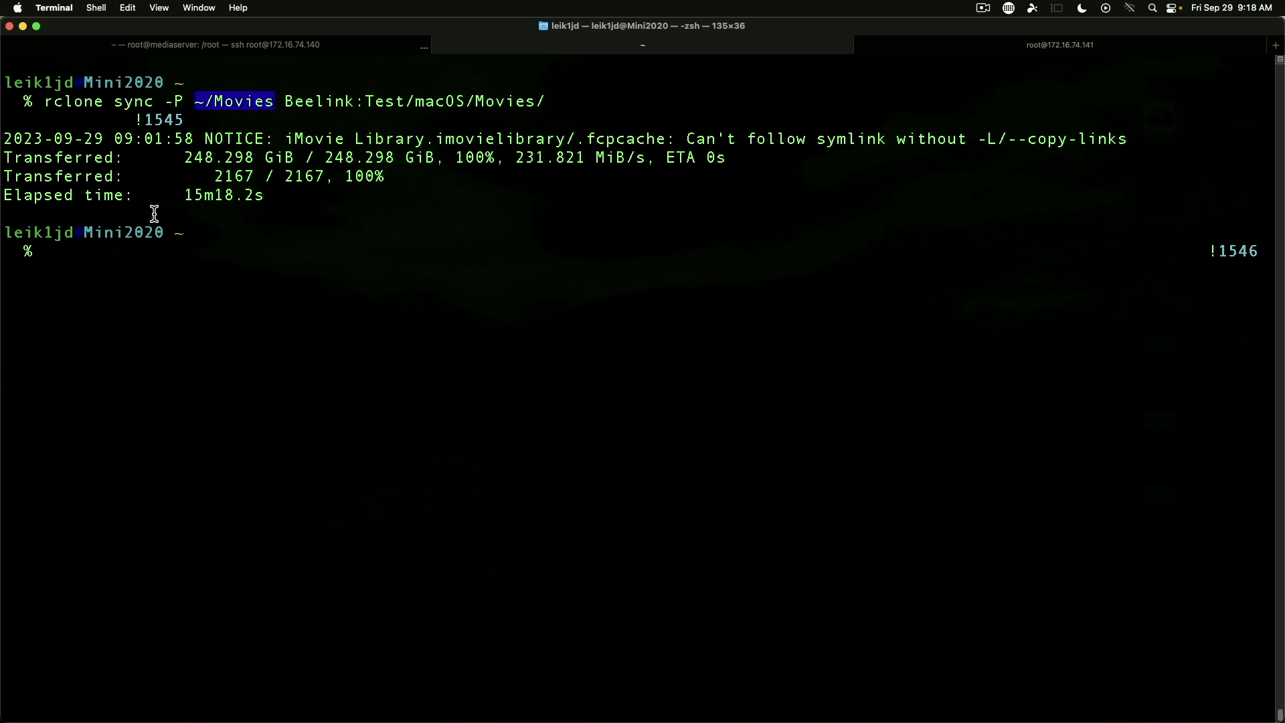
key(Up)
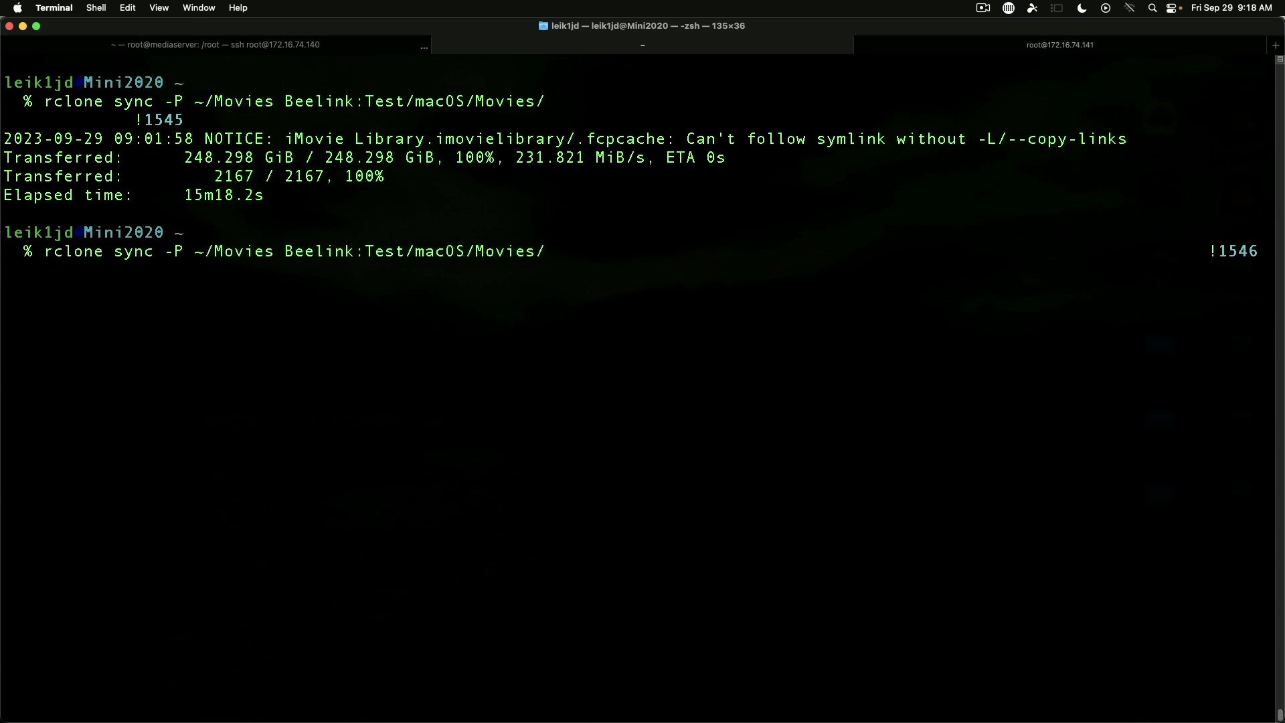
key(Up)
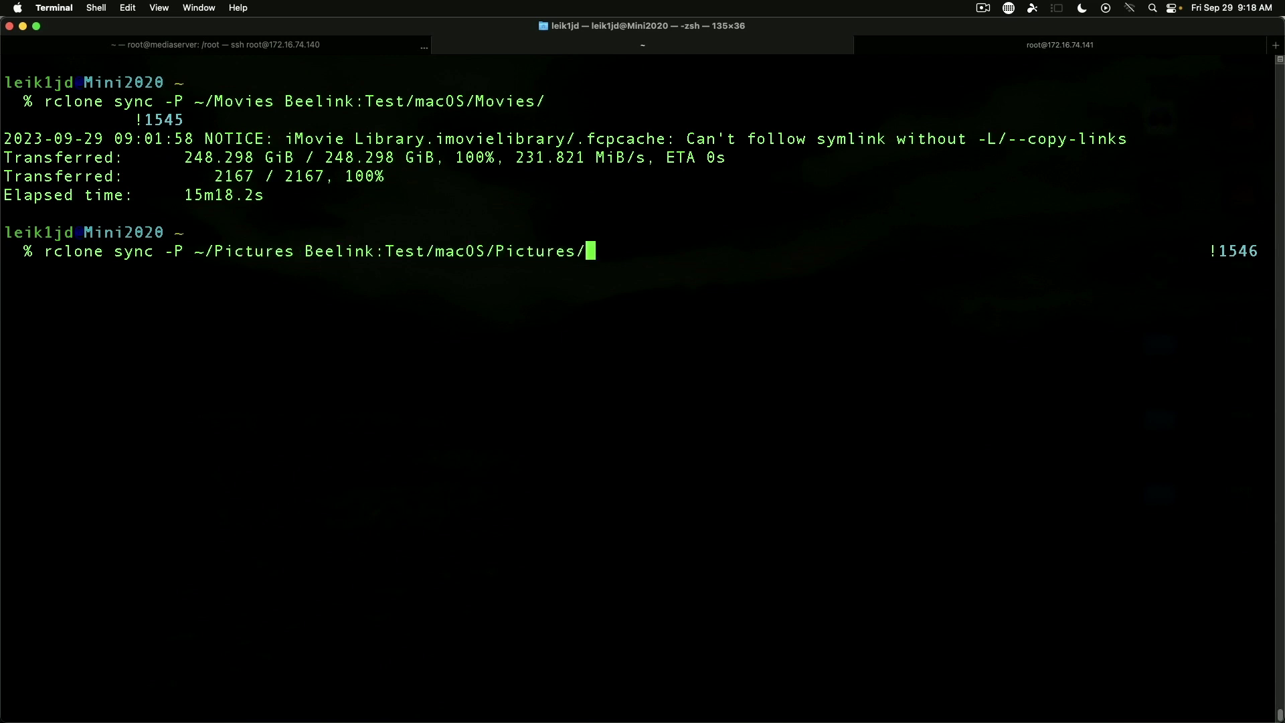
key(Up)
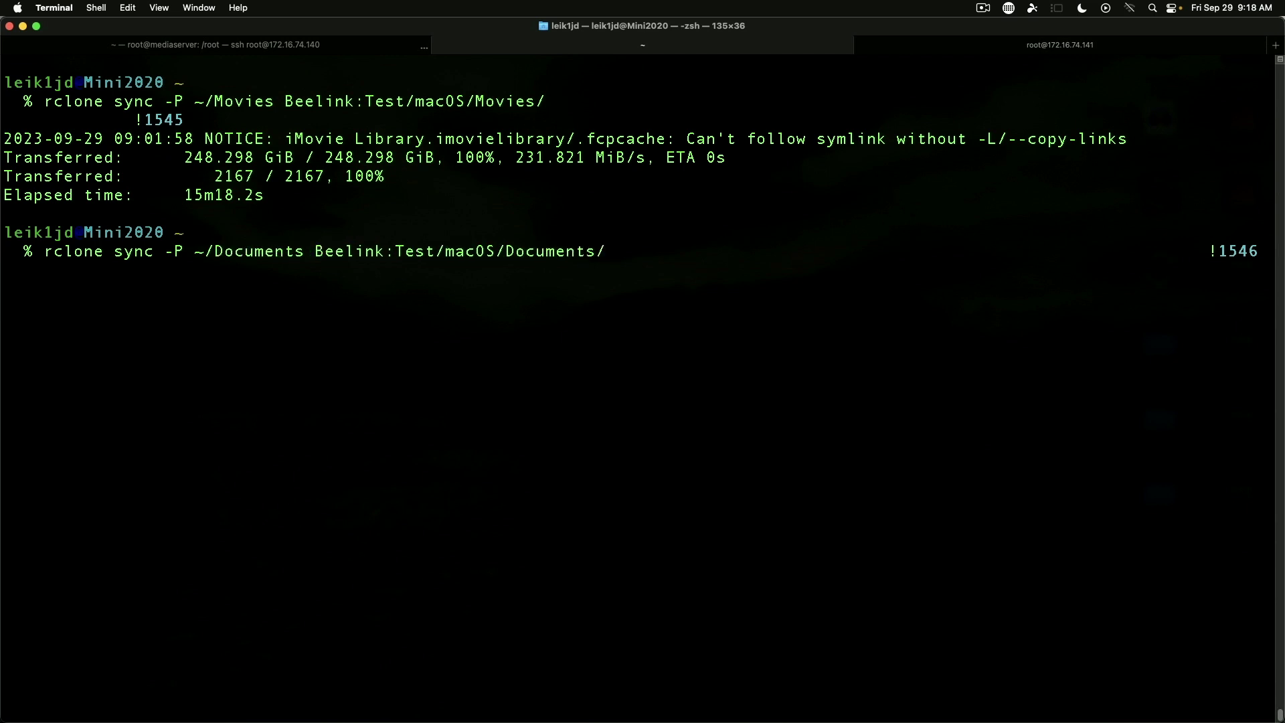
key(Down)
key(ctrl+u)
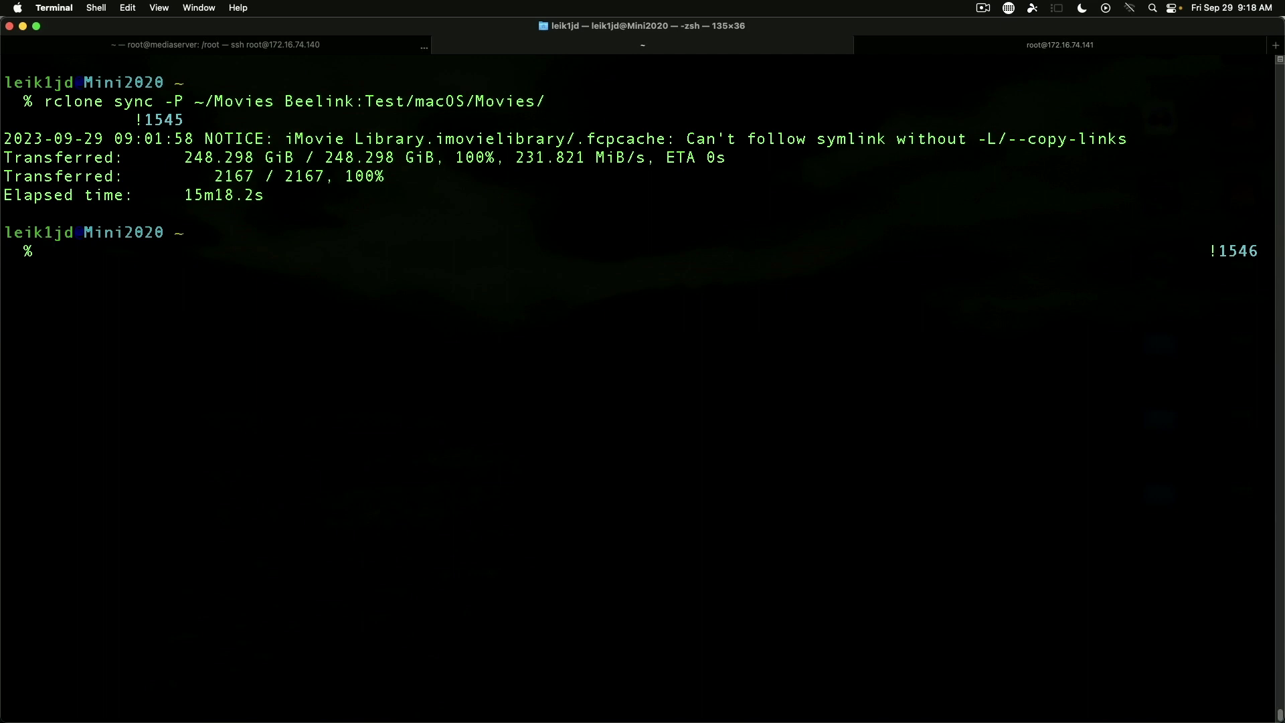
key(super+Tab)
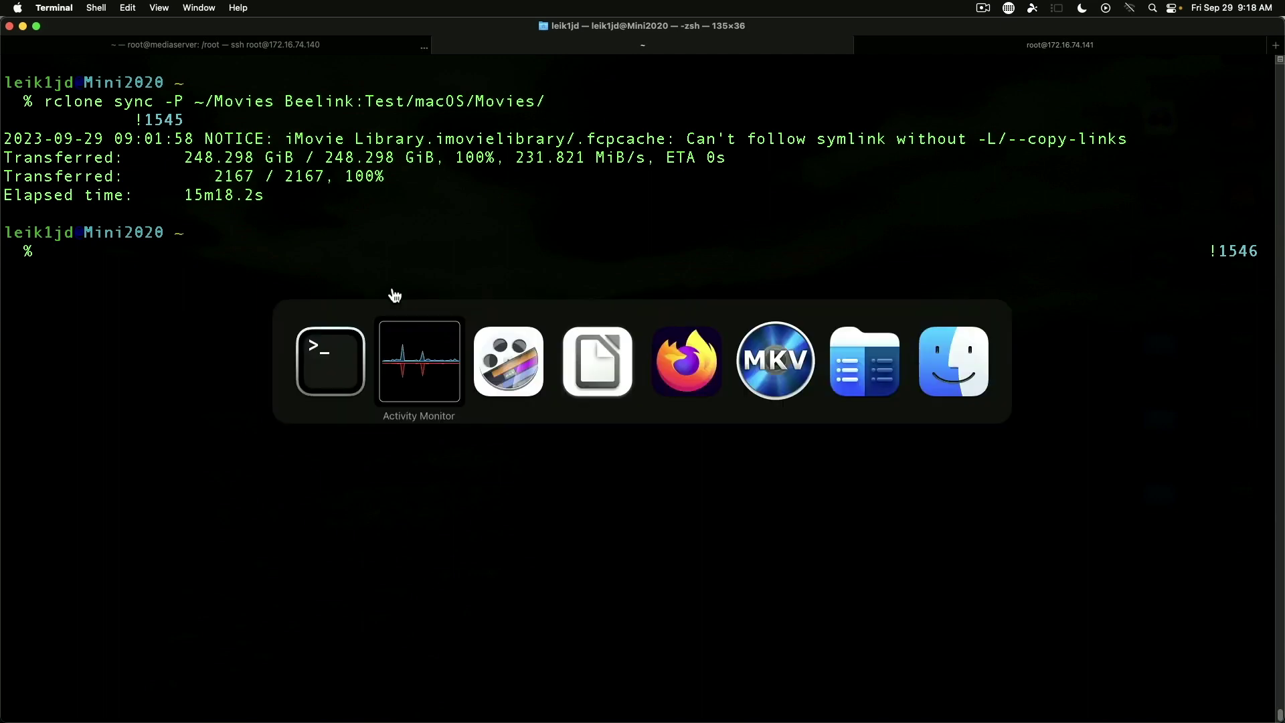
key(super+Tab)
key(super+Tab)
key(super+Tab)
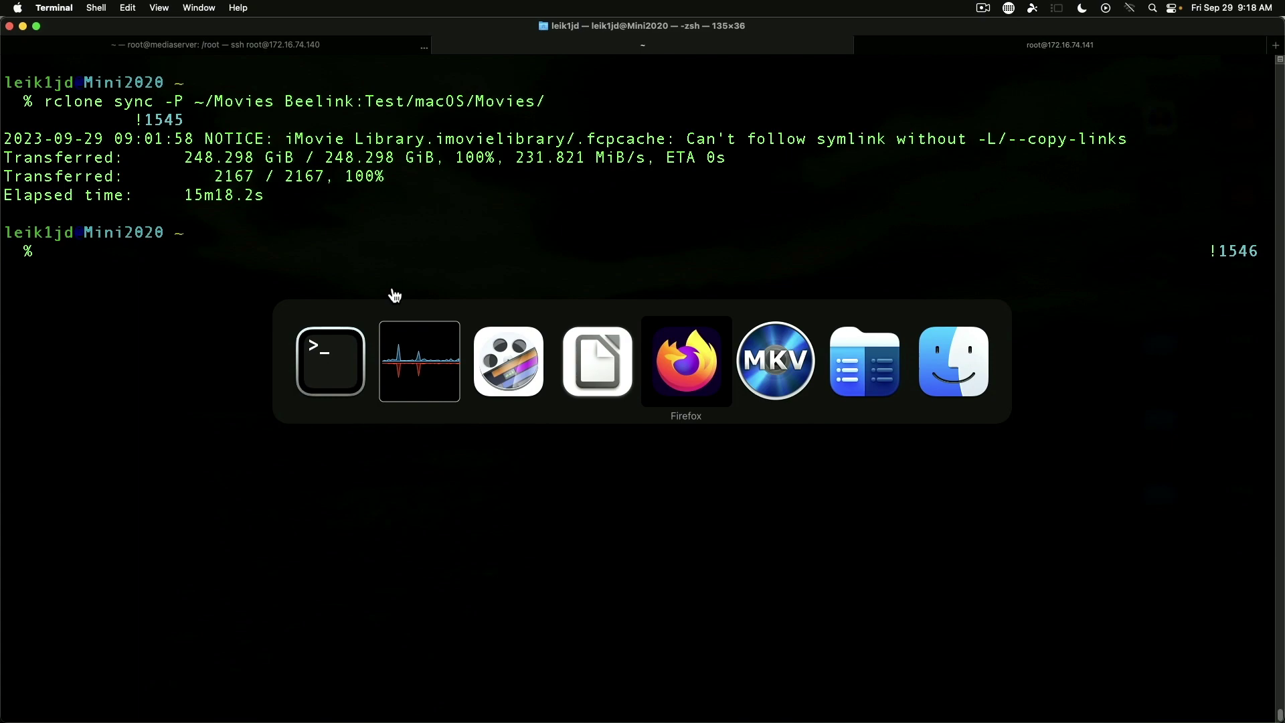
Step: In Commander One, look inside the share's Pictures folder, then list the T7 drive's root on the left
key(super+Tab)
key(super+Tab)
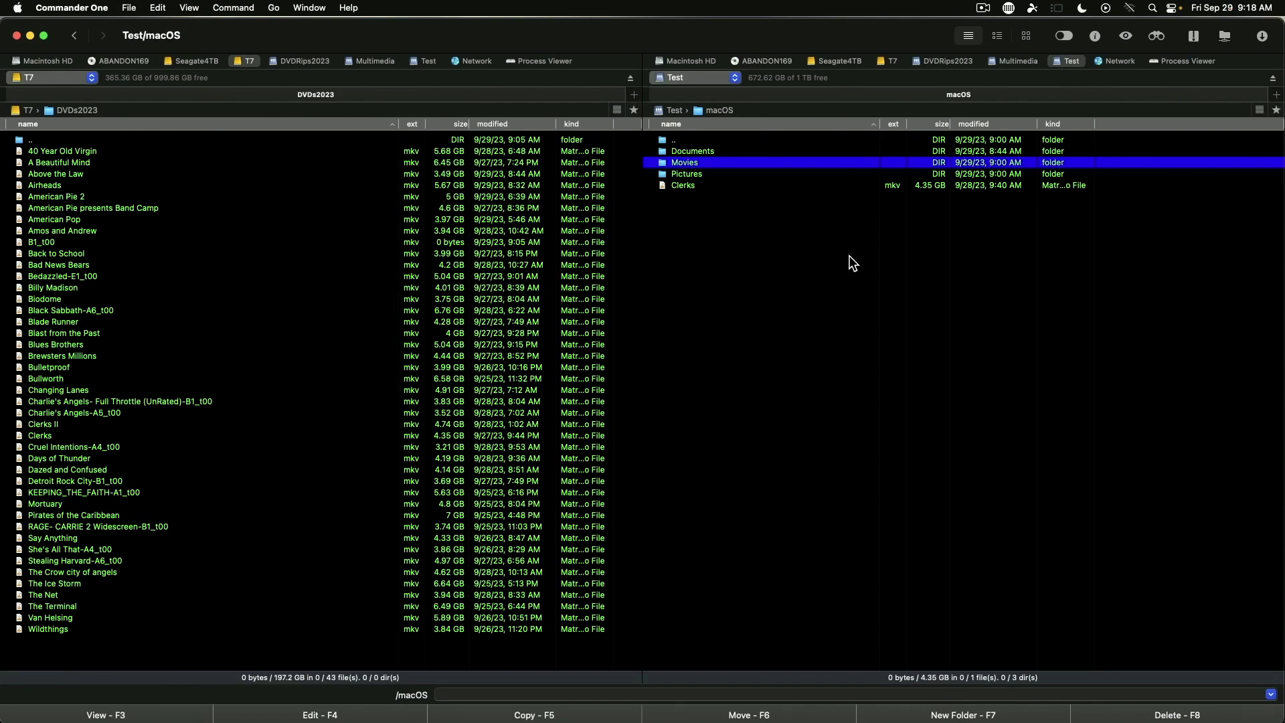
double_click(689, 175)
scroll(822, 495, down, 5)
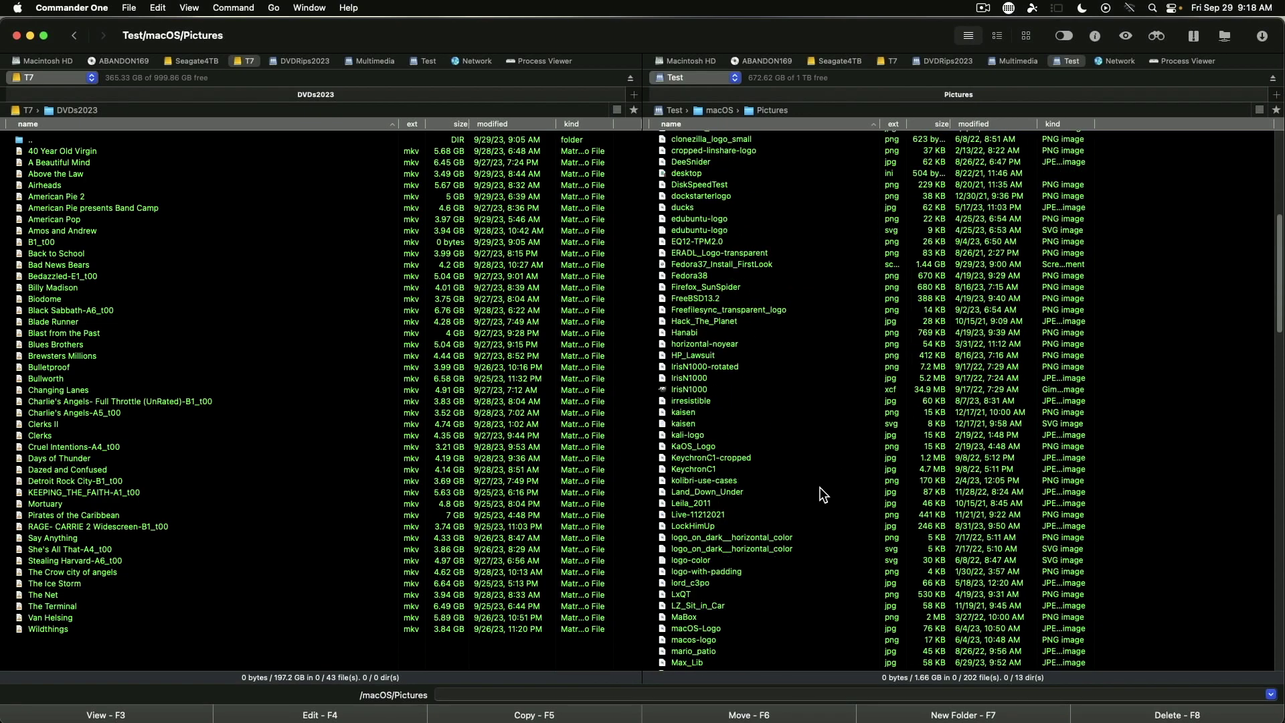
scroll(823, 496, down, 15)
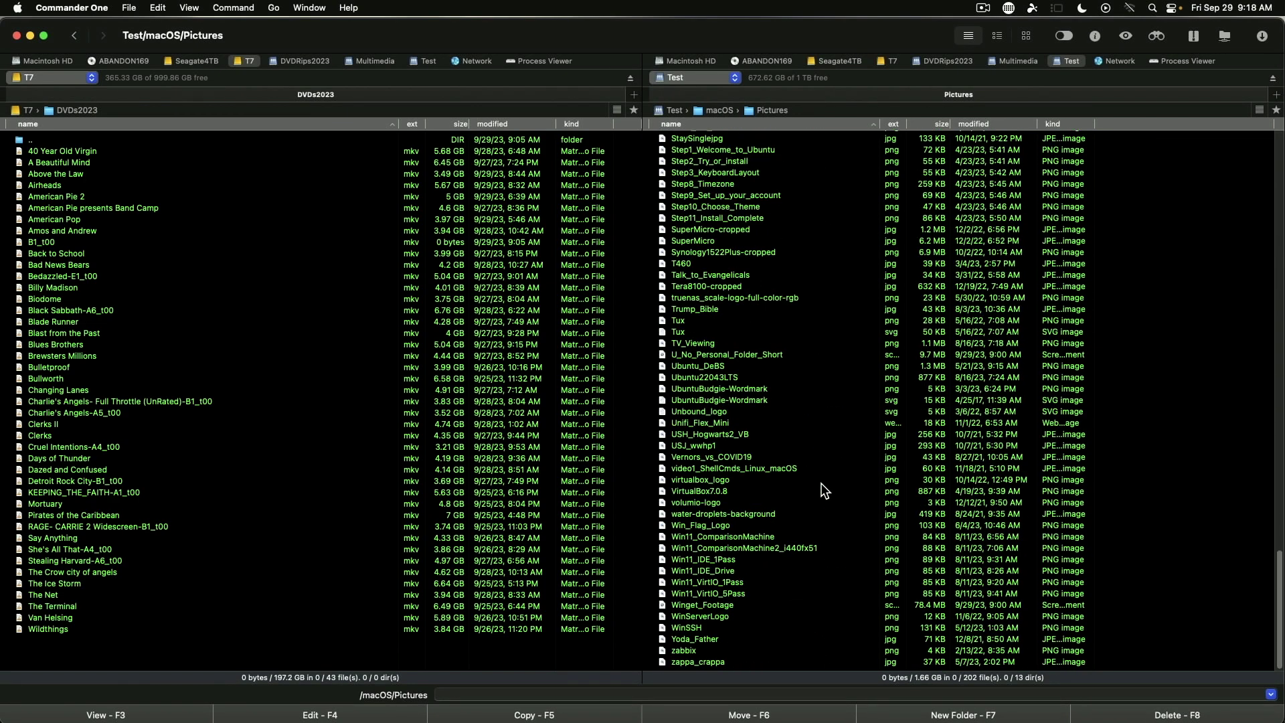
scroll(823, 492, up, 20)
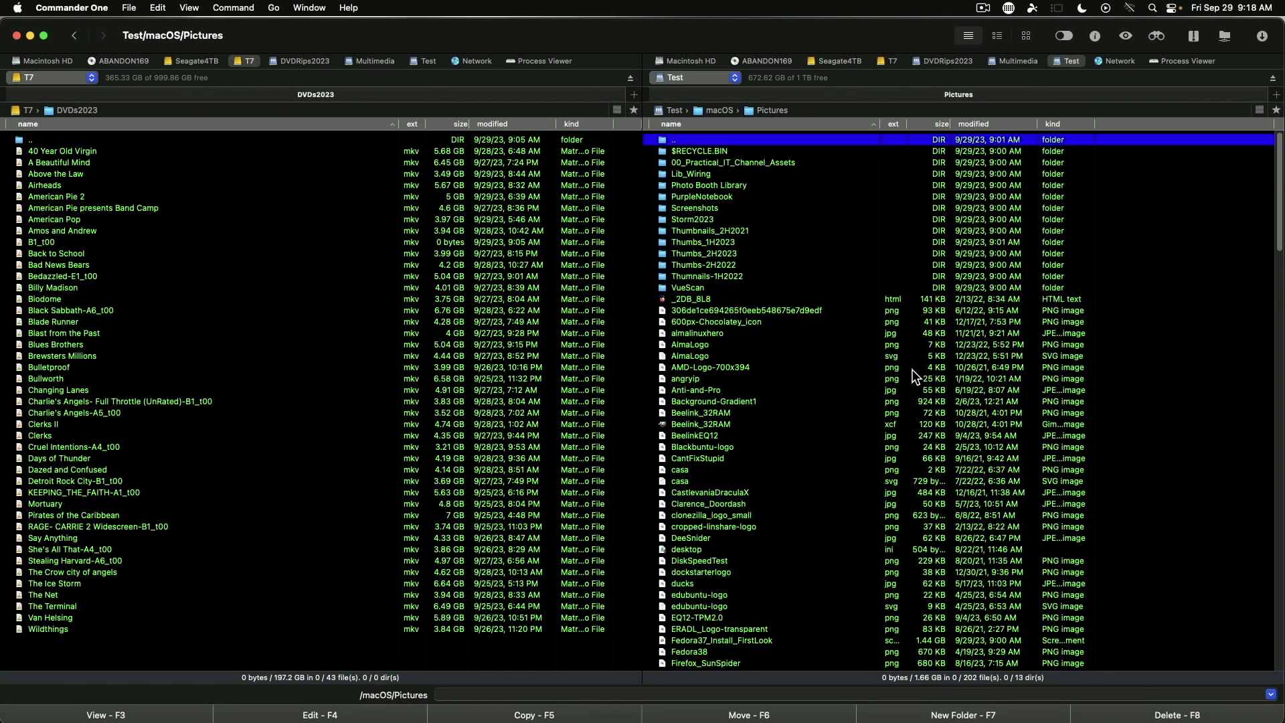
key(Return)
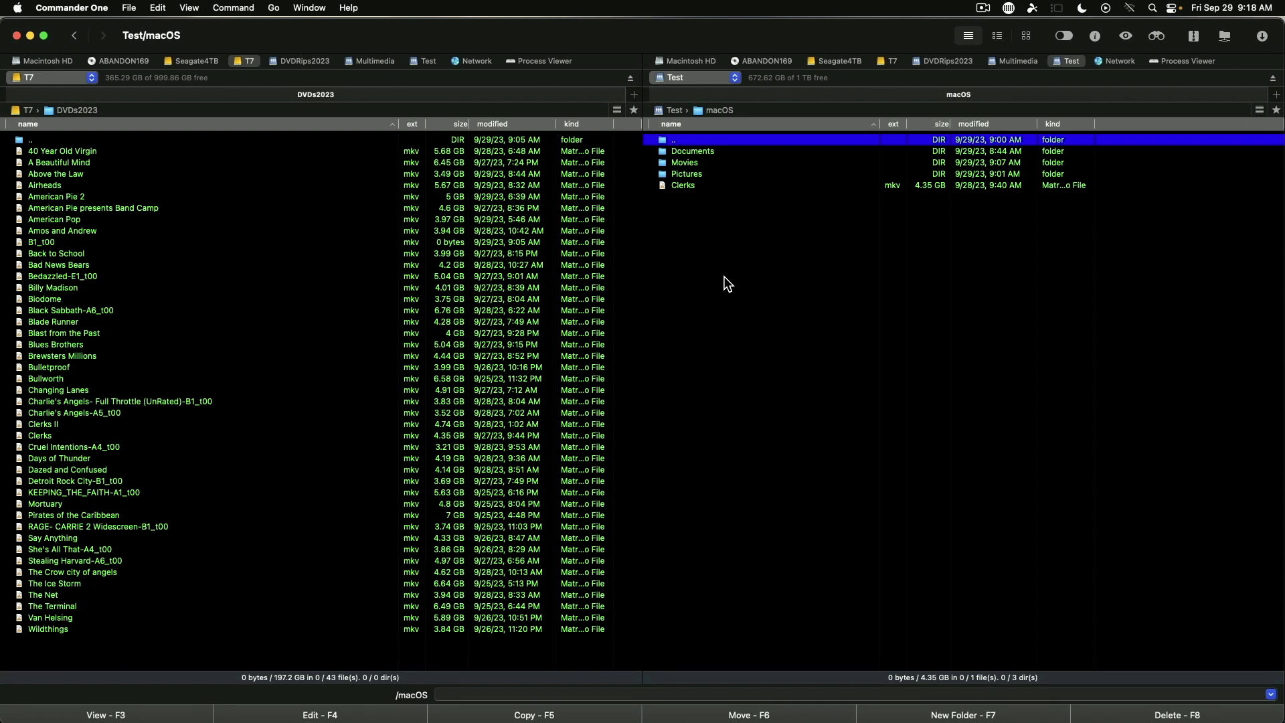
click(28, 111)
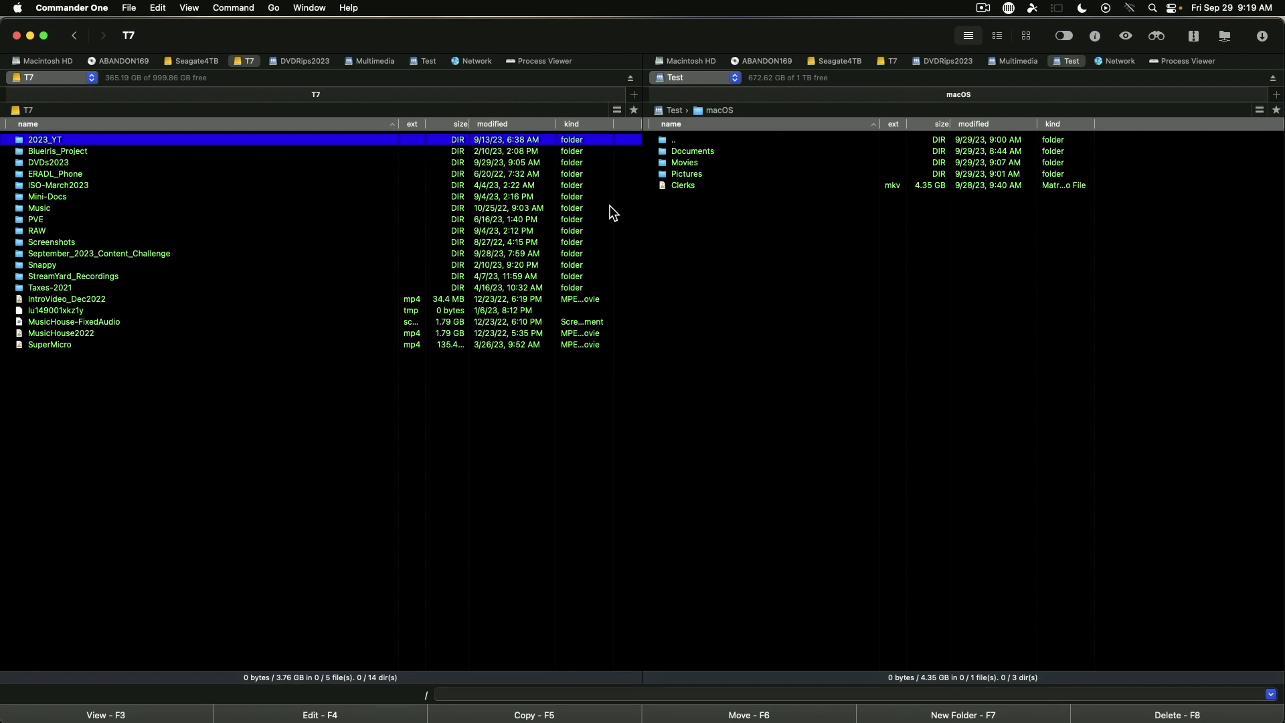
Step: Create a new folder named 2023_YT in Test/macOS
right_click(667, 204)
click(732, 269)
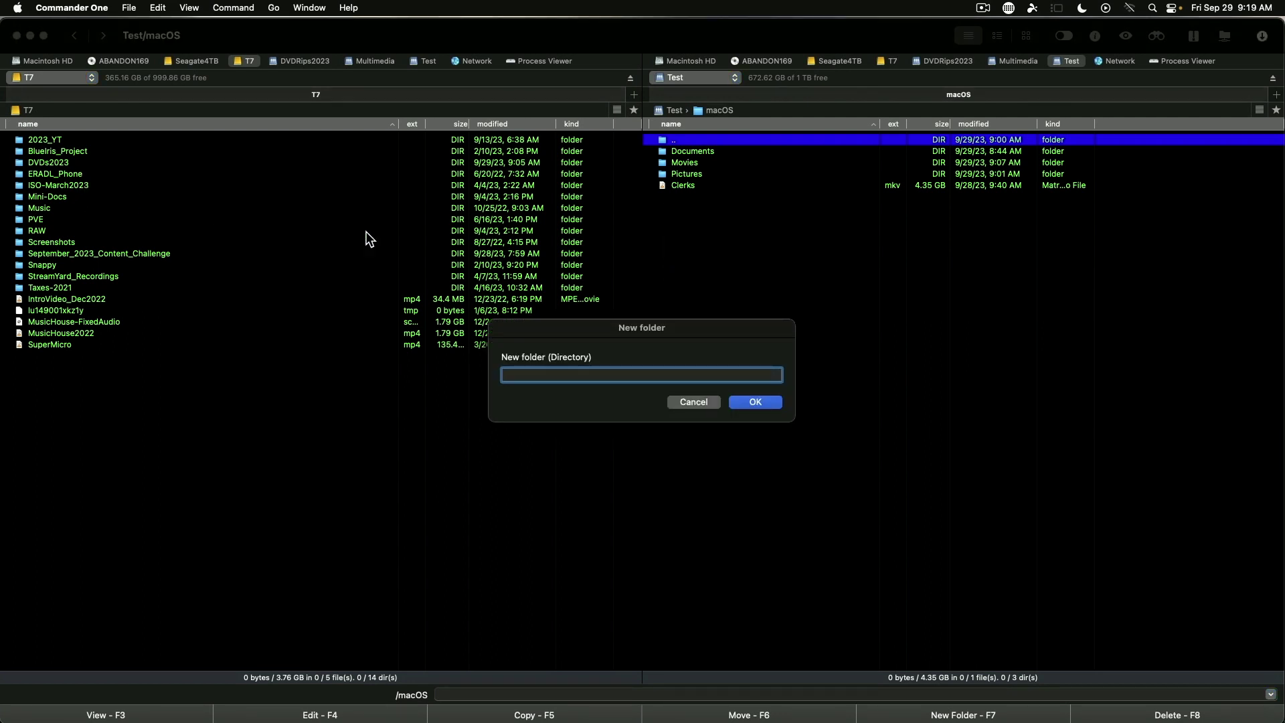
text(2023_YT)
key(Return)
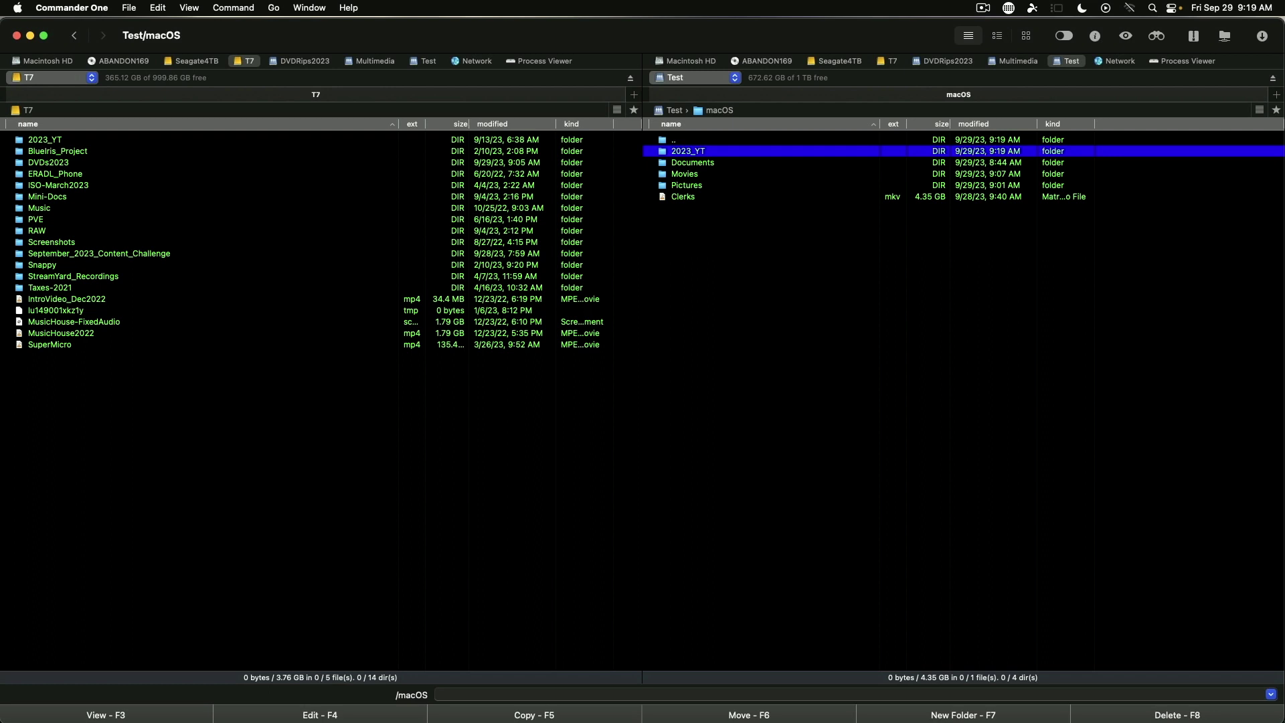
Step: In Terminal, list the videos in /Volumes/T7/2023_YT using ls
key(super+Tab)
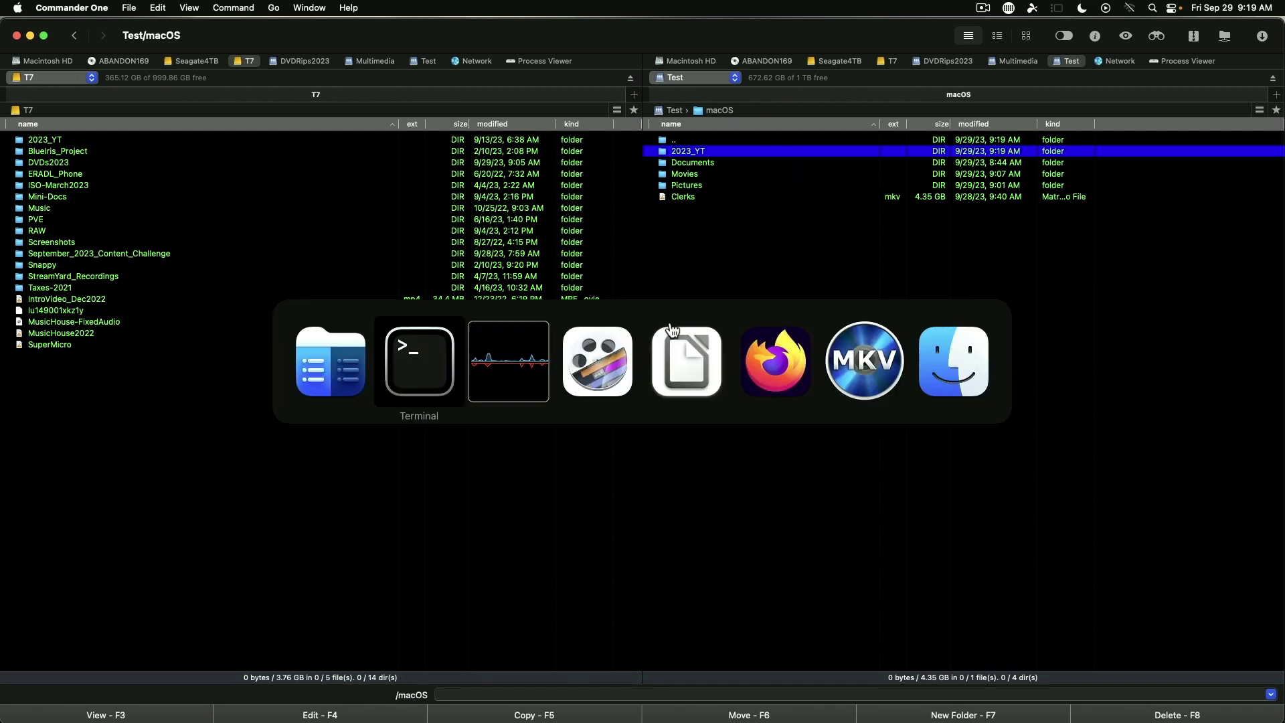
key(super+Tab)
key(super+shift+Tab)
key(super+shift+Tab)
key(super+shift+Tab)
key(super+shift+Tab)
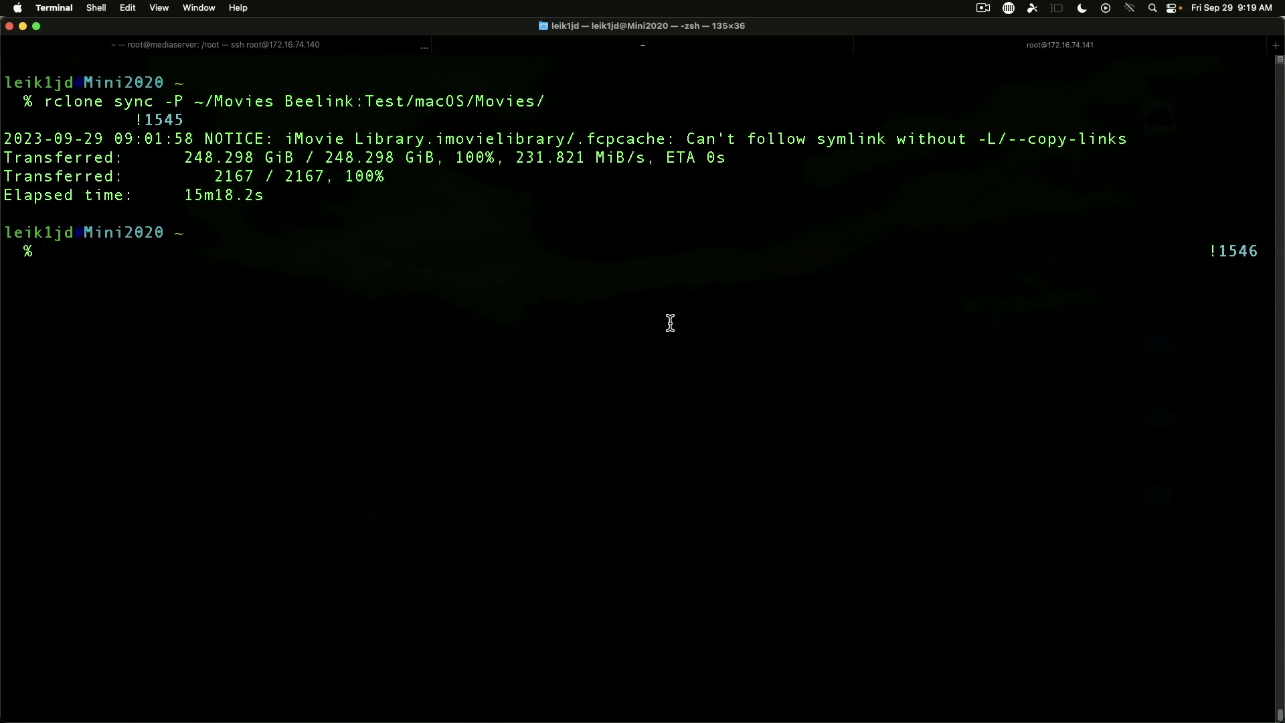
text(ls /Vol)
key(Tab)
text(T7/)
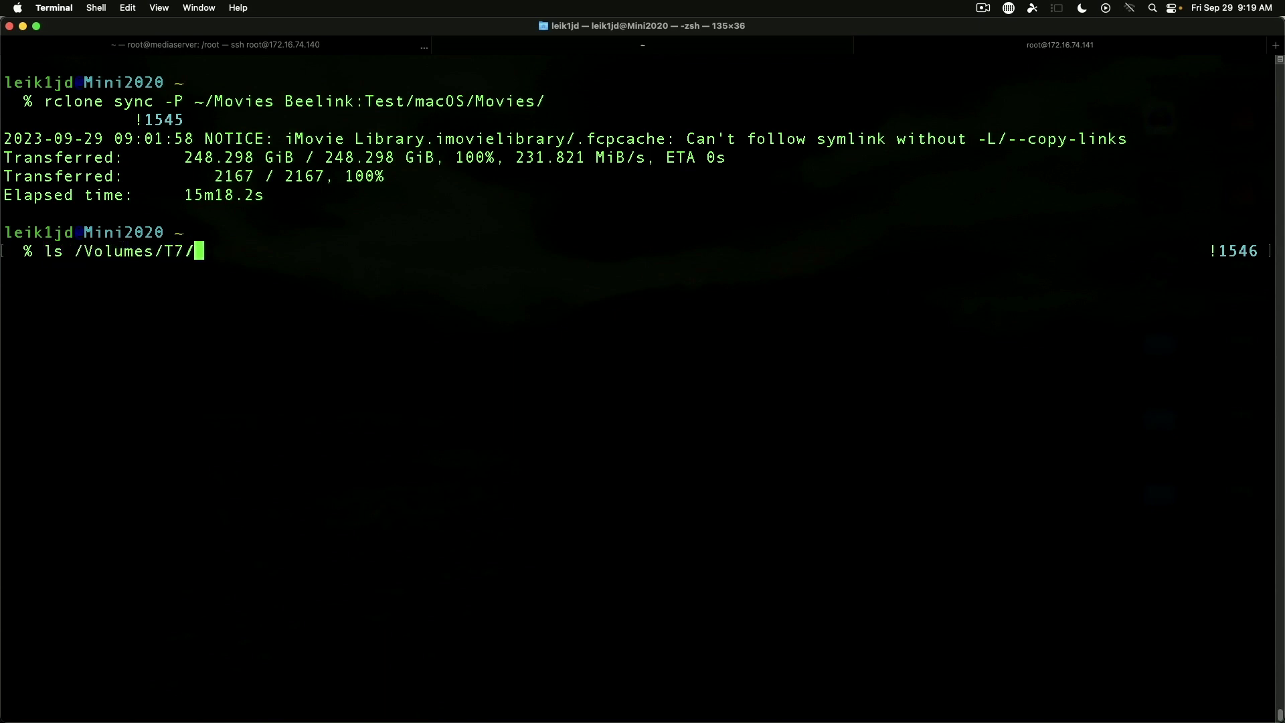
text(2023)
key(Tab)
key(Return)
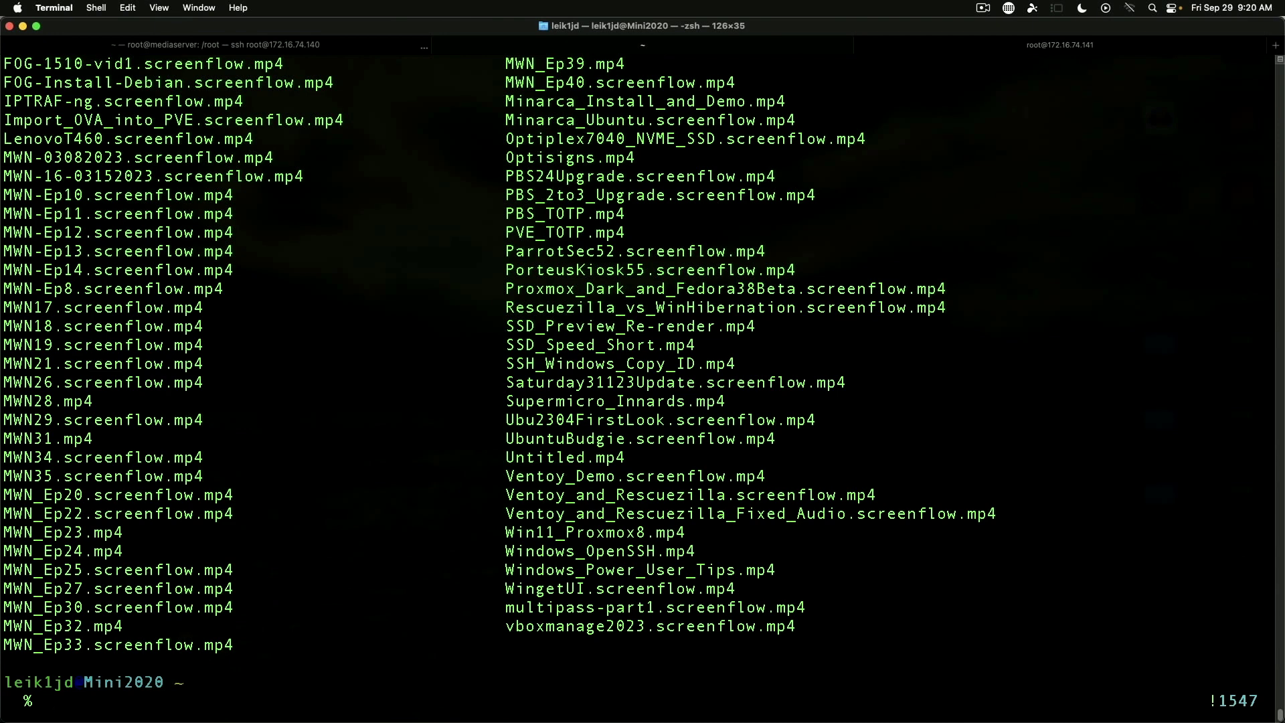
Step: Recall the earlier rclone sync and replace its ~/Movies source with /Volumes/T7/2023_YT
key(Up)
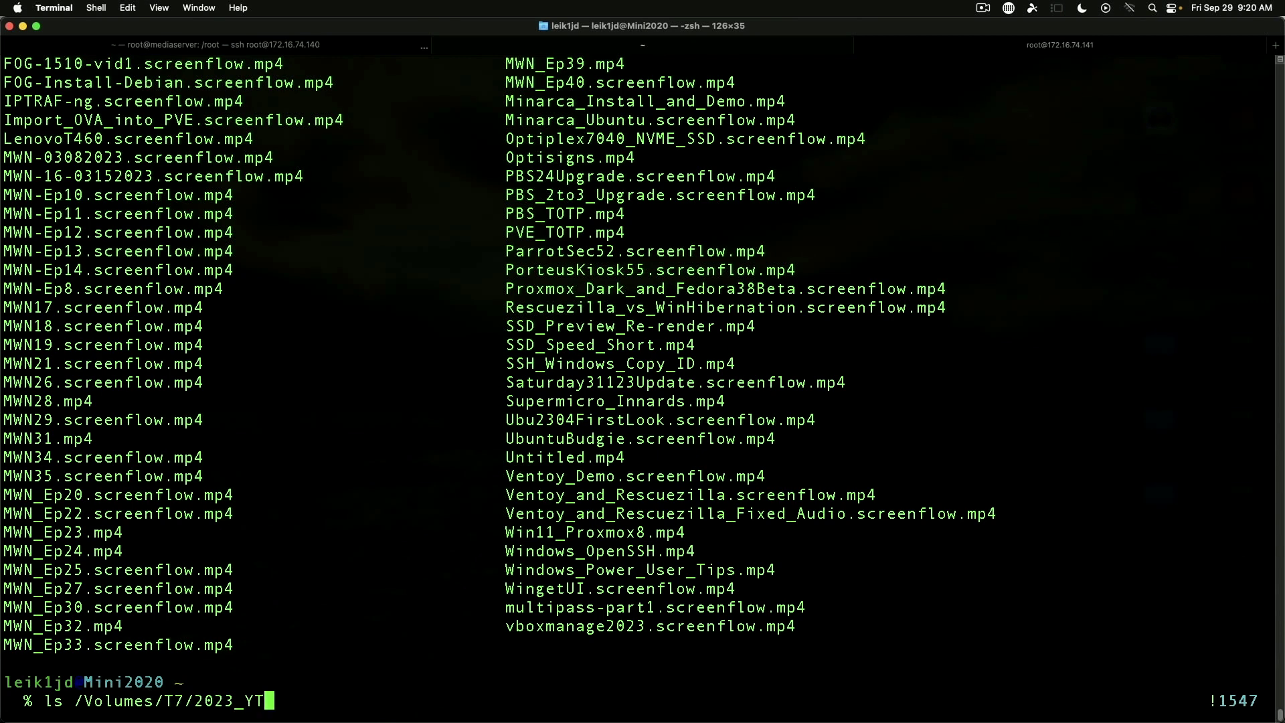
drag(75, 701, 257, 708)
key(Up)
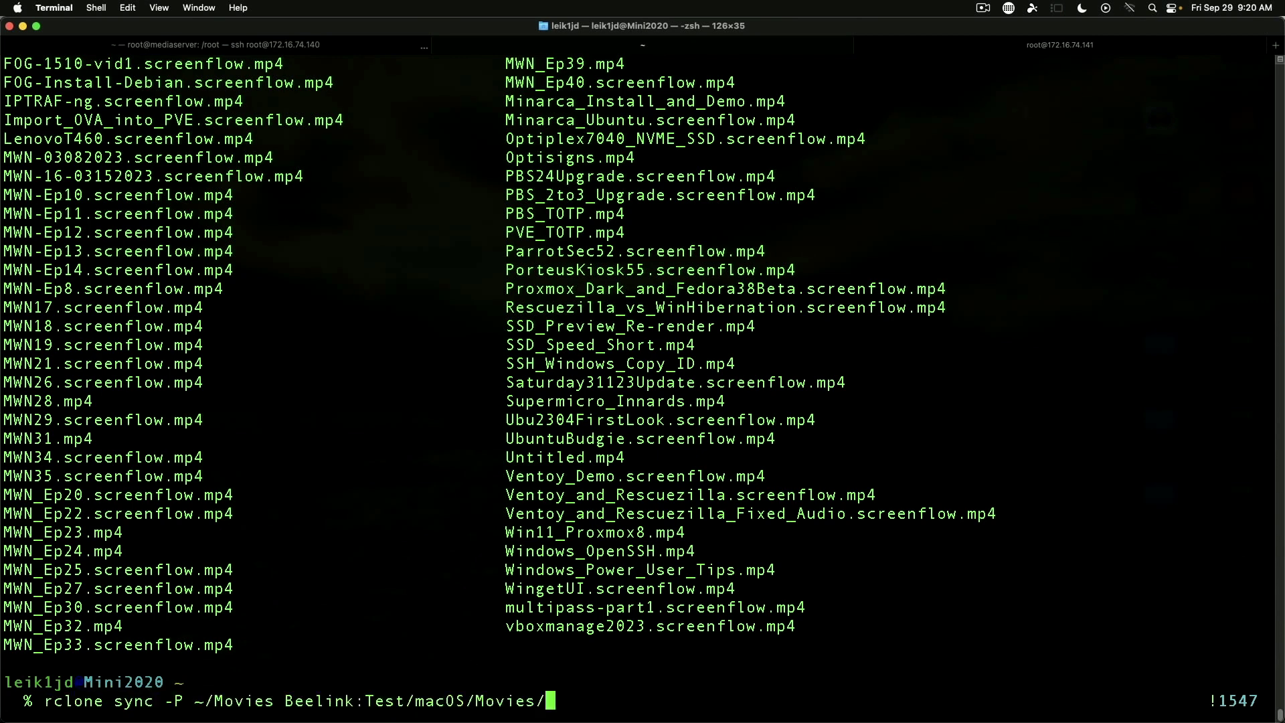
key(Left)
key(Left)
key(Left)
key(Left)
key(Left)
key(Left)
key(Left)
key(Left)
key(Left)
key(Left)
key(Left)
key(Left)
key(Left)
key(Left)
key(Left)
key(Left)
key(Left)
key(Left)
key(Left)
key(Left)
key(Left)
key(Left)
key(Left)
key(Left)
key(Left)
key(Left)
key(Left)
key(Left)
key(Delete)
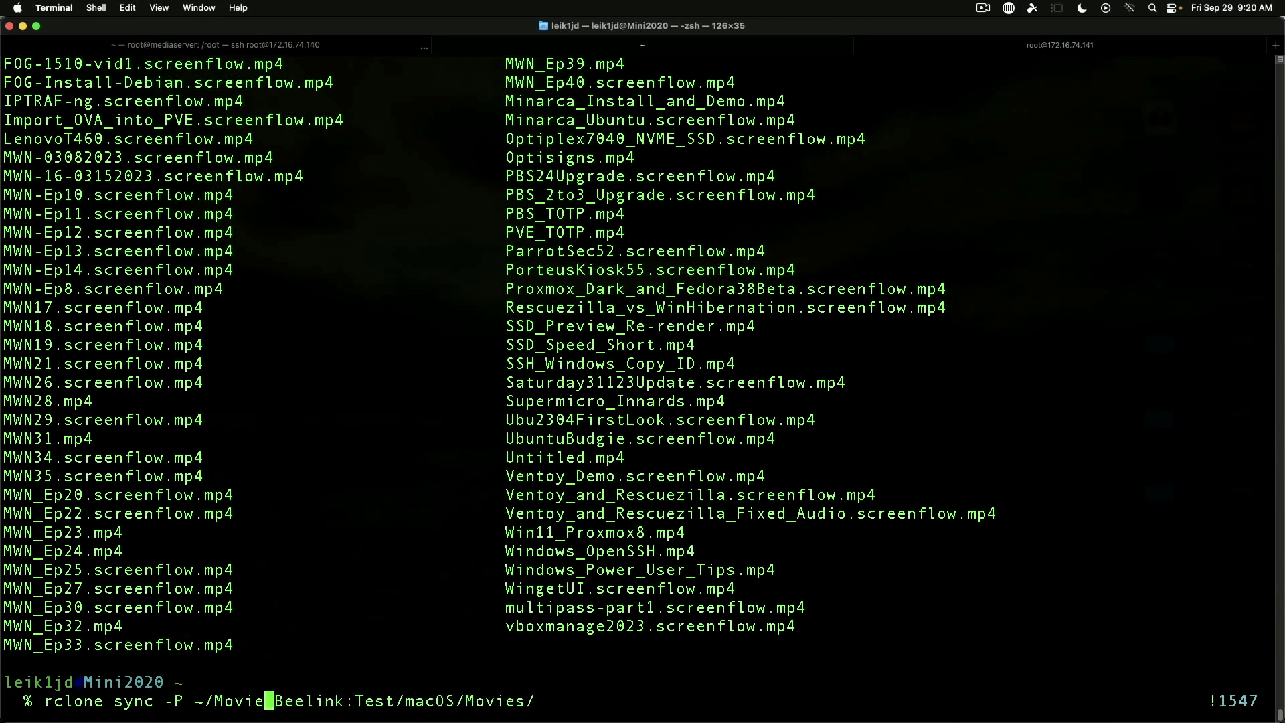
key(BackSpace)
key(BackSpace)
key(BackSpace)
key(BackSpace)
key(BackSpace)
key(BackSpace)
key(BackSpace)
text(/Volumes/T7/2023_YT)
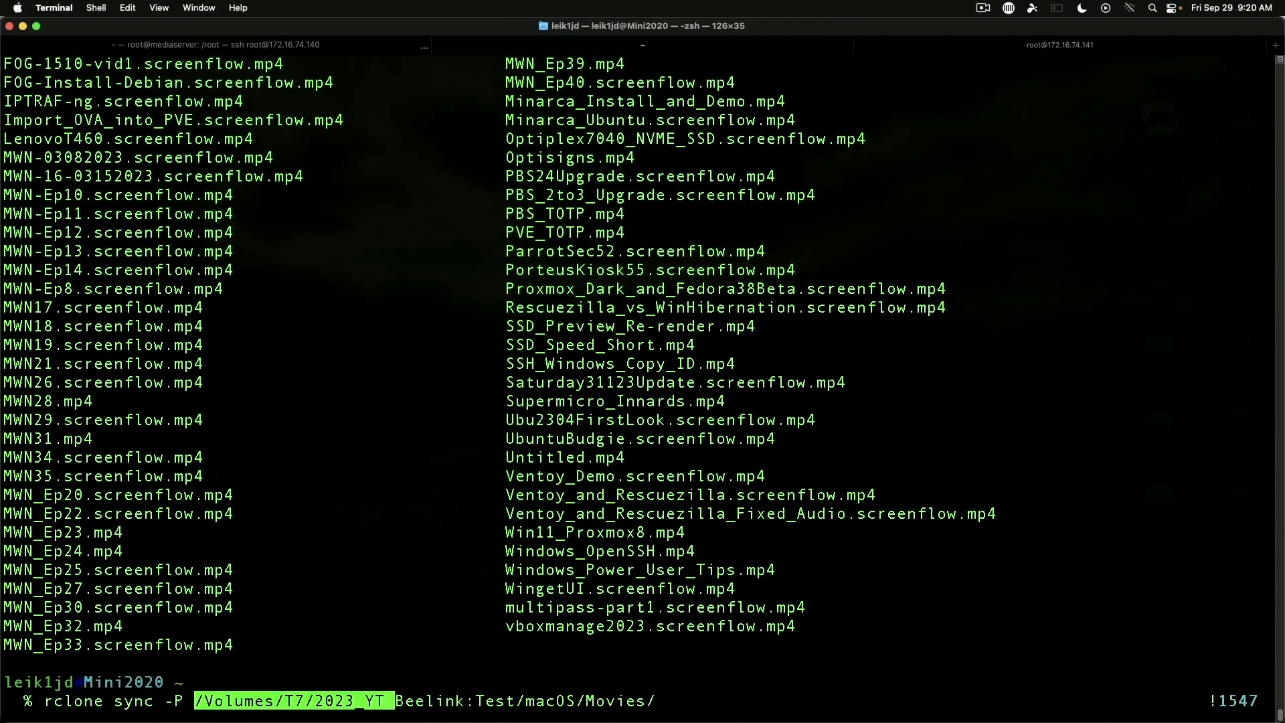
Step: Change the destination to Beelink:Test/macOS/2023_YT/ and start the sync
key(Right)
key(Right)
key(Right)
key(Right)
key(Right)
key(Right)
key(Right)
key(Right)
key(Right)
key(Right)
key(Right)
key(Right)
key(Right)
key(Right)
key(Right)
key(Right)
key(Right)
key(Right)
key(Right)
key(Right)
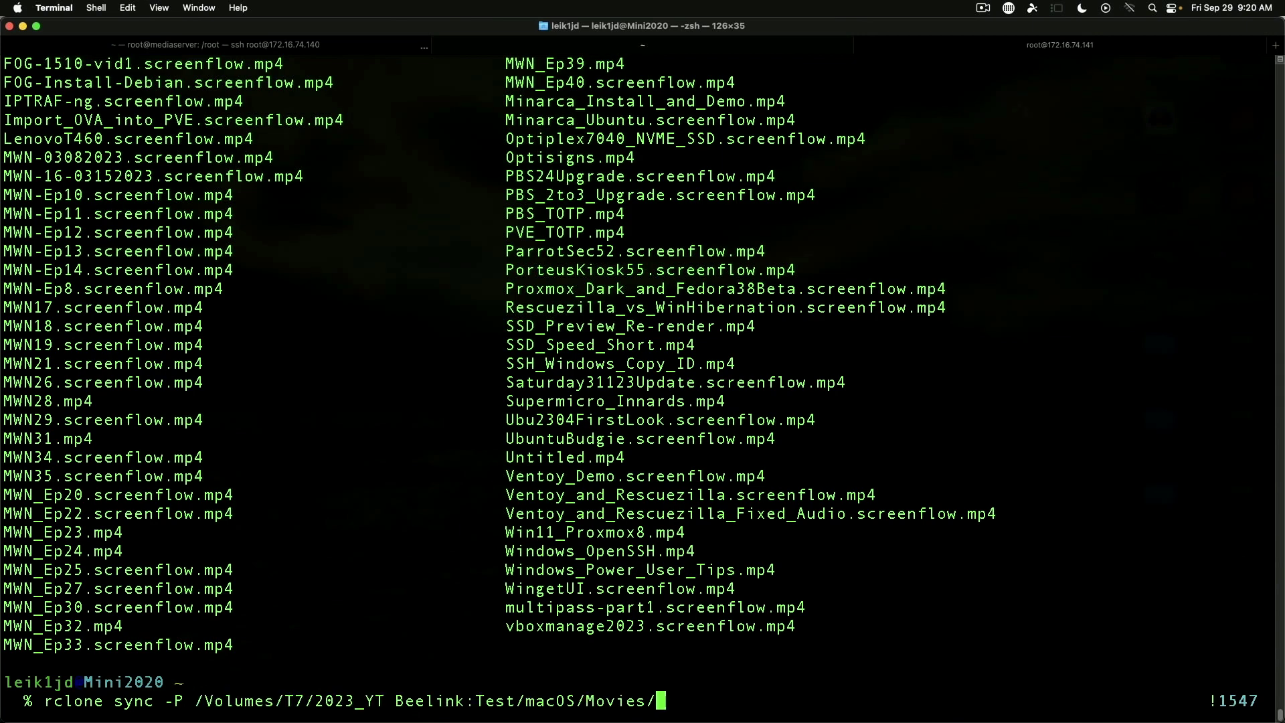
key(BackSpace)
key(BackSpace)
key(BackSpace)
key(BackSpace)
key(BackSpace)
key(BackSpace)
key(BackSpace)
key(super+Tab)
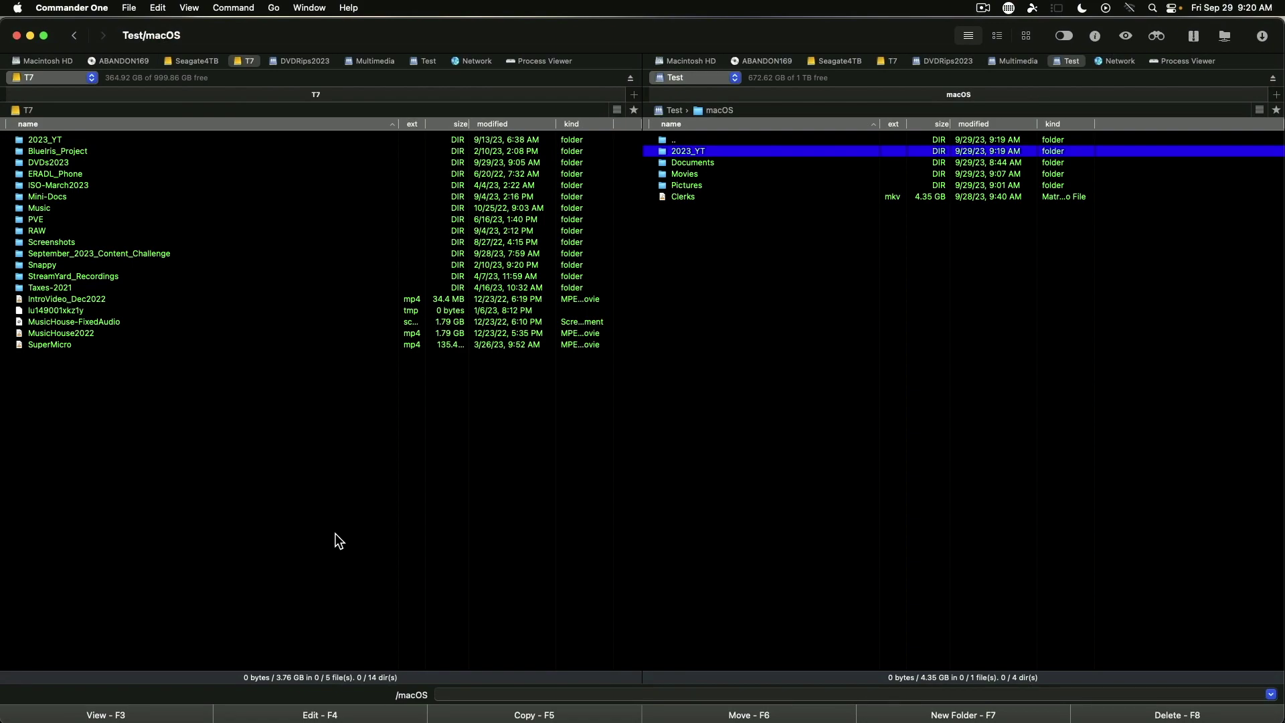
key(super+Tab)
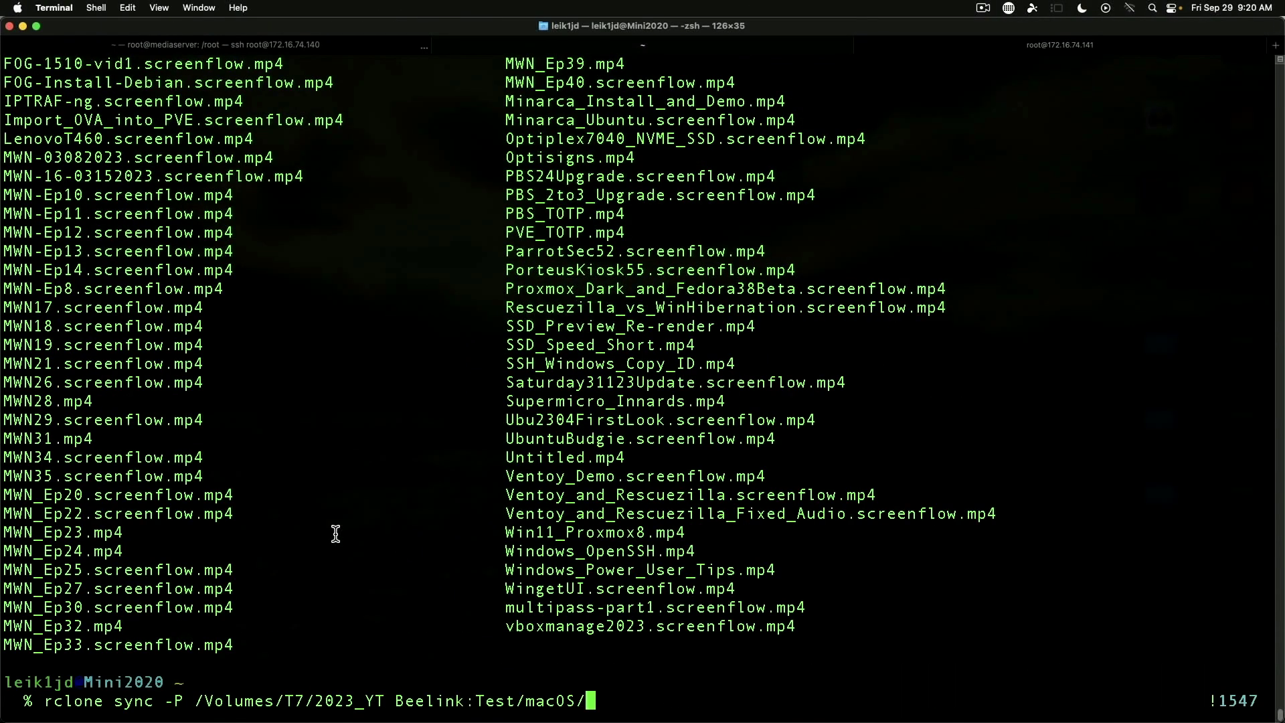
text(2023_YT/)
key(Return)
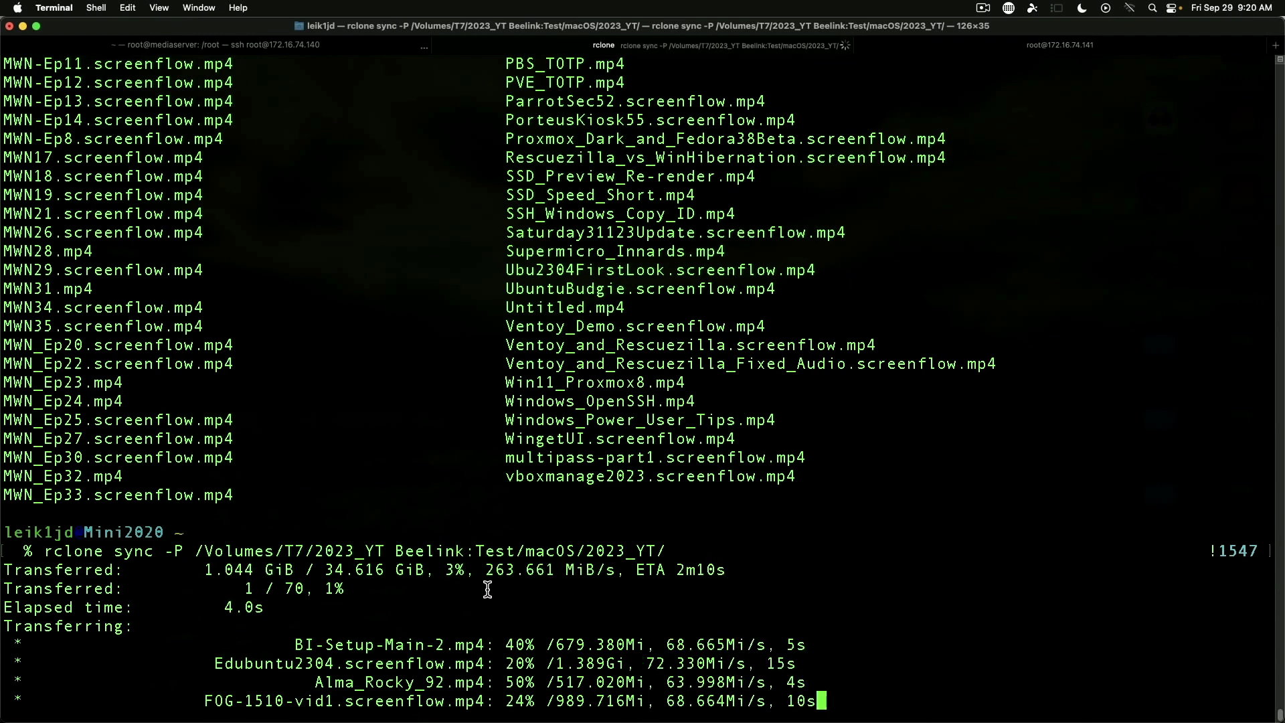
Step: Highlight the sync's transfer speed (about 279 MiB/s), then bring up the openmediavault dashboard
drag(485, 569, 614, 575)
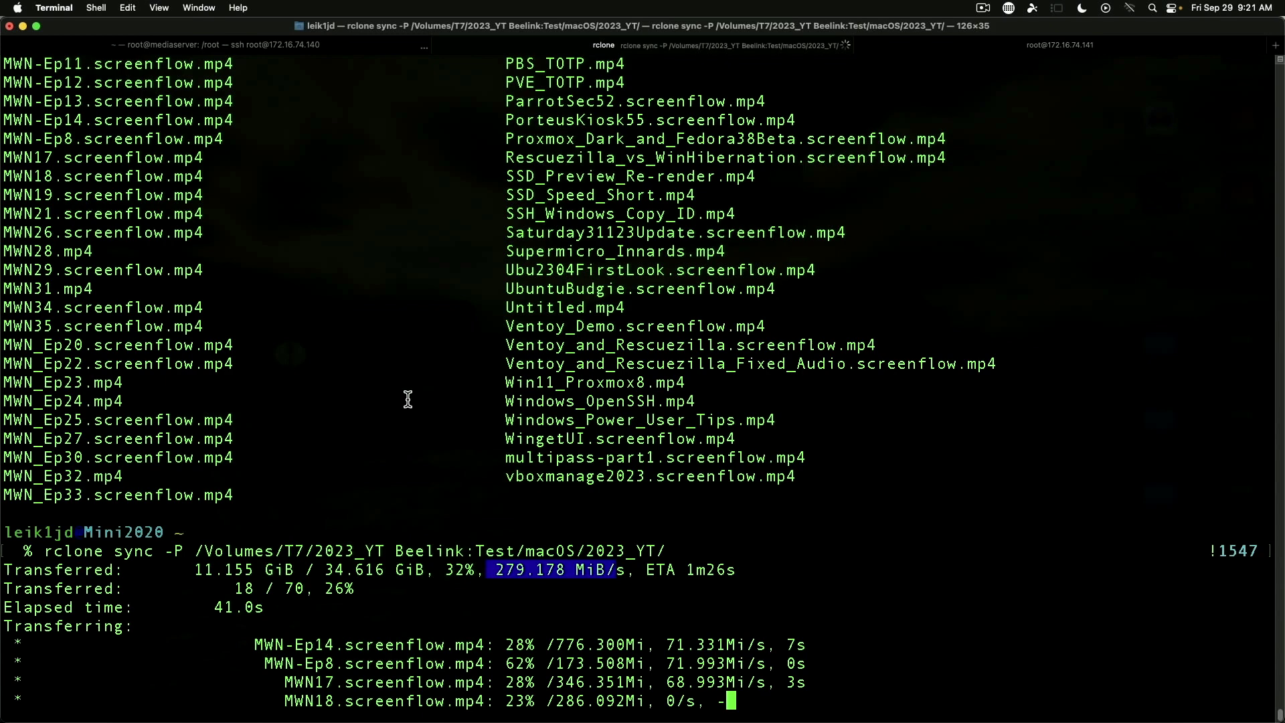
key(super+Tab)
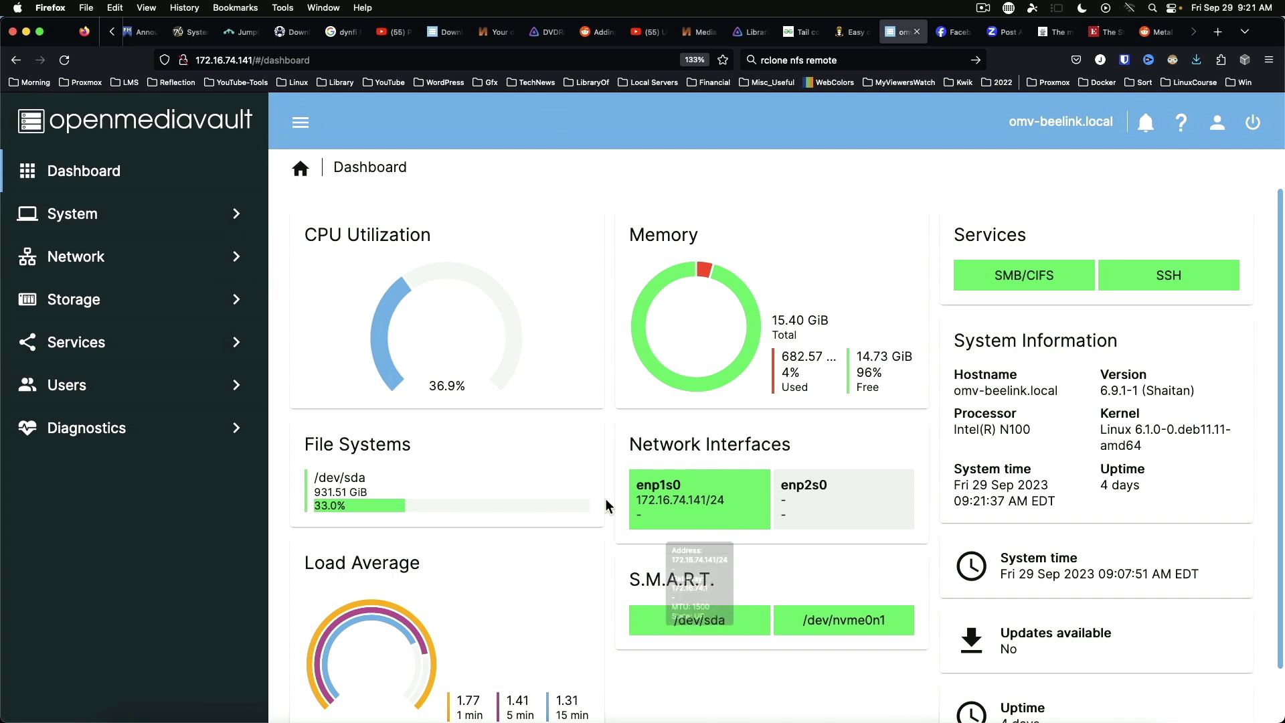
Step: Scroll the openmediavault dashboard to watch CPU utilization and /dev/sda usage during the sync
scroll(580, 448, down, 1)
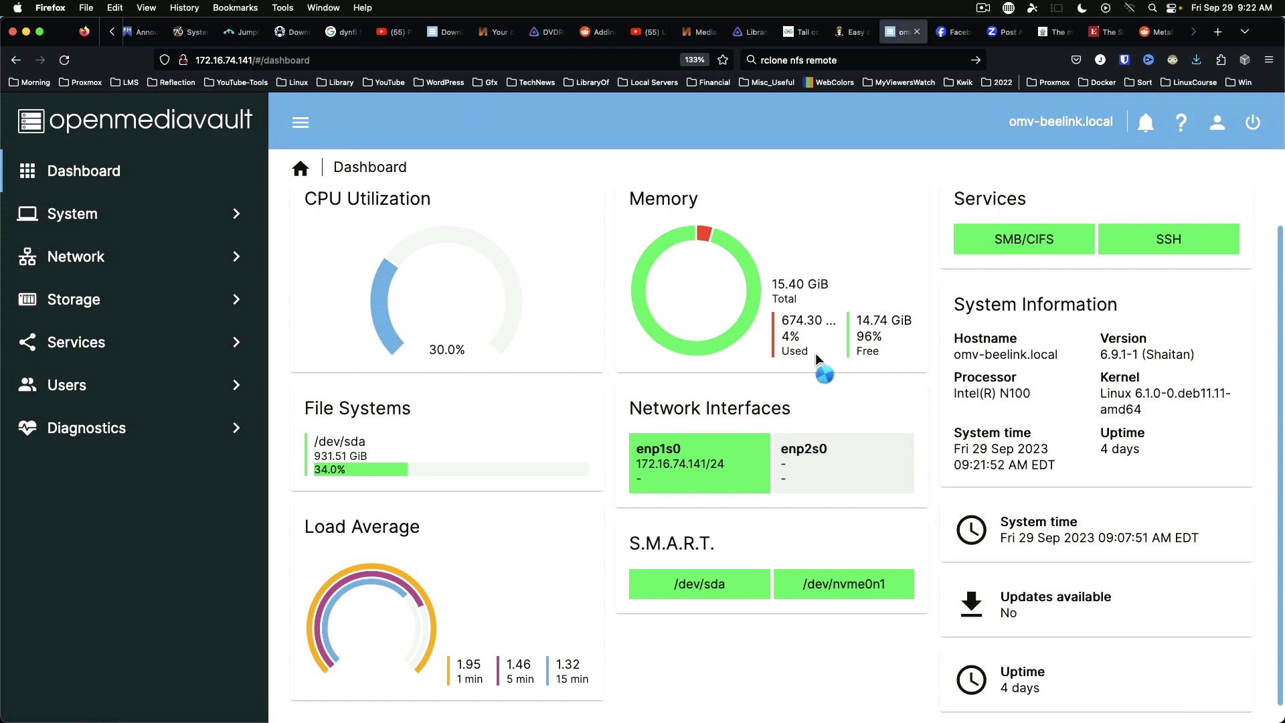
scroll(310, 463, down, 1)
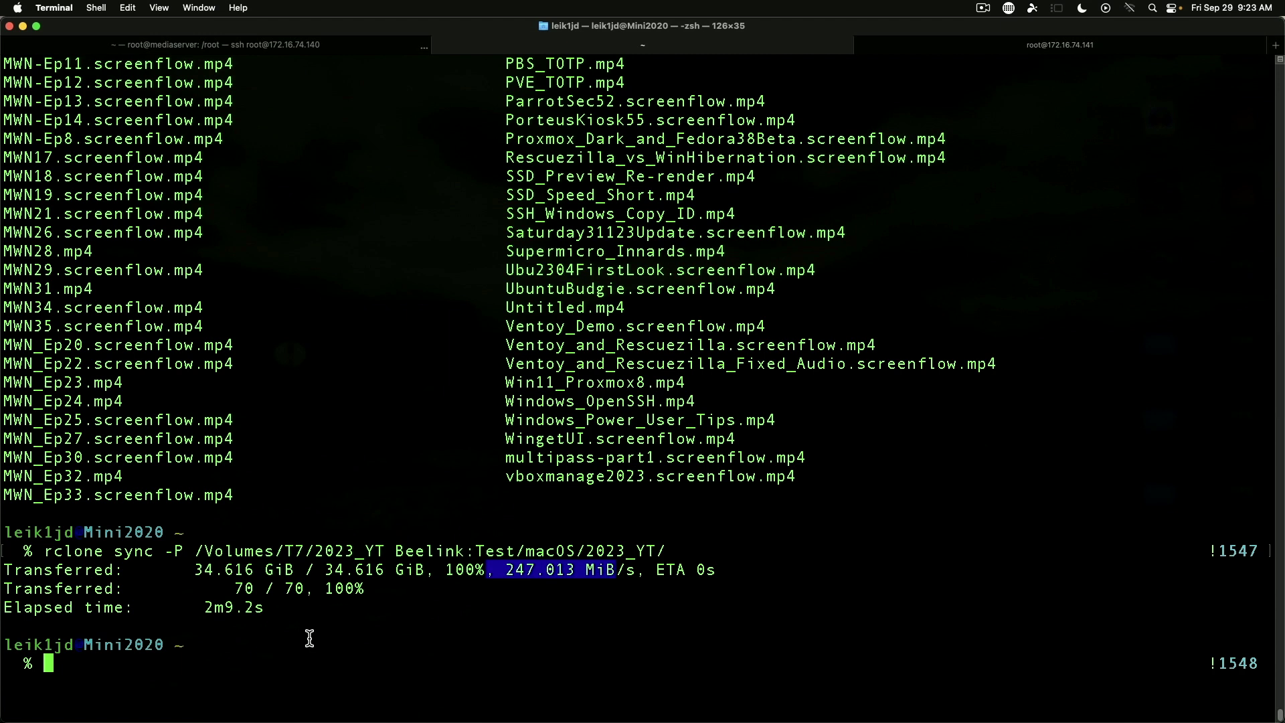
drag(267, 609, 204, 609)
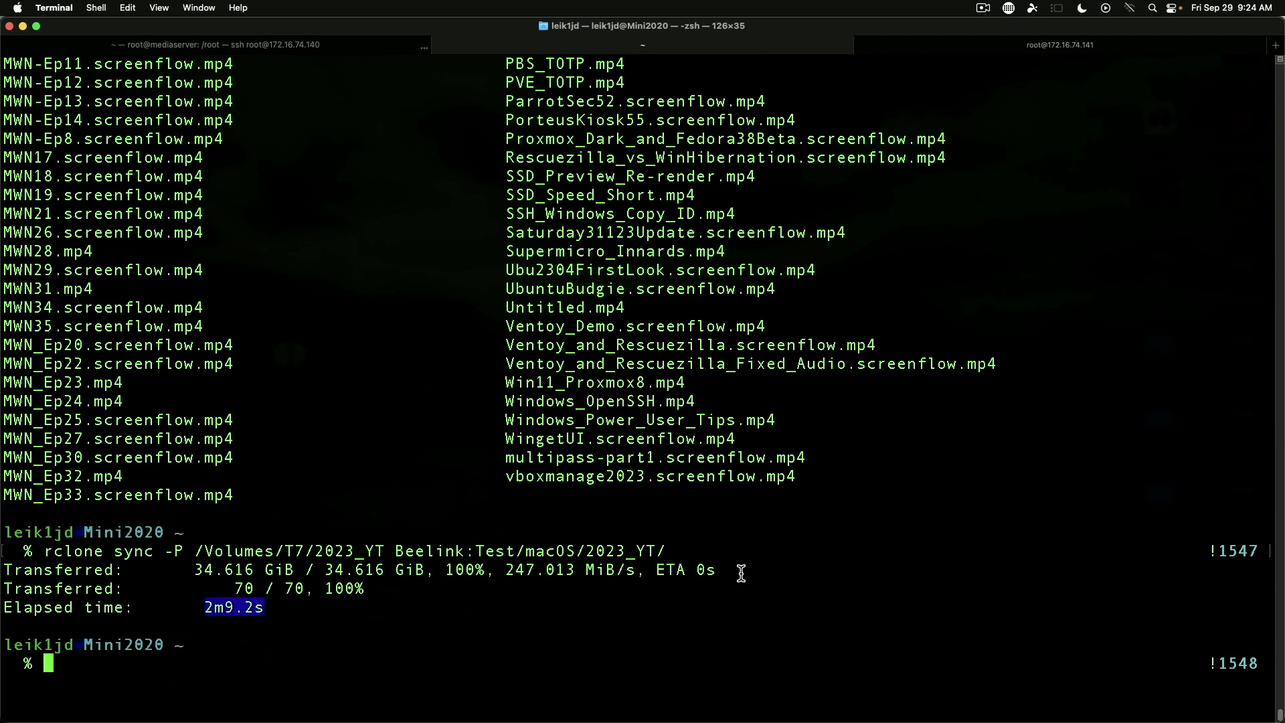
key(super+Tab)
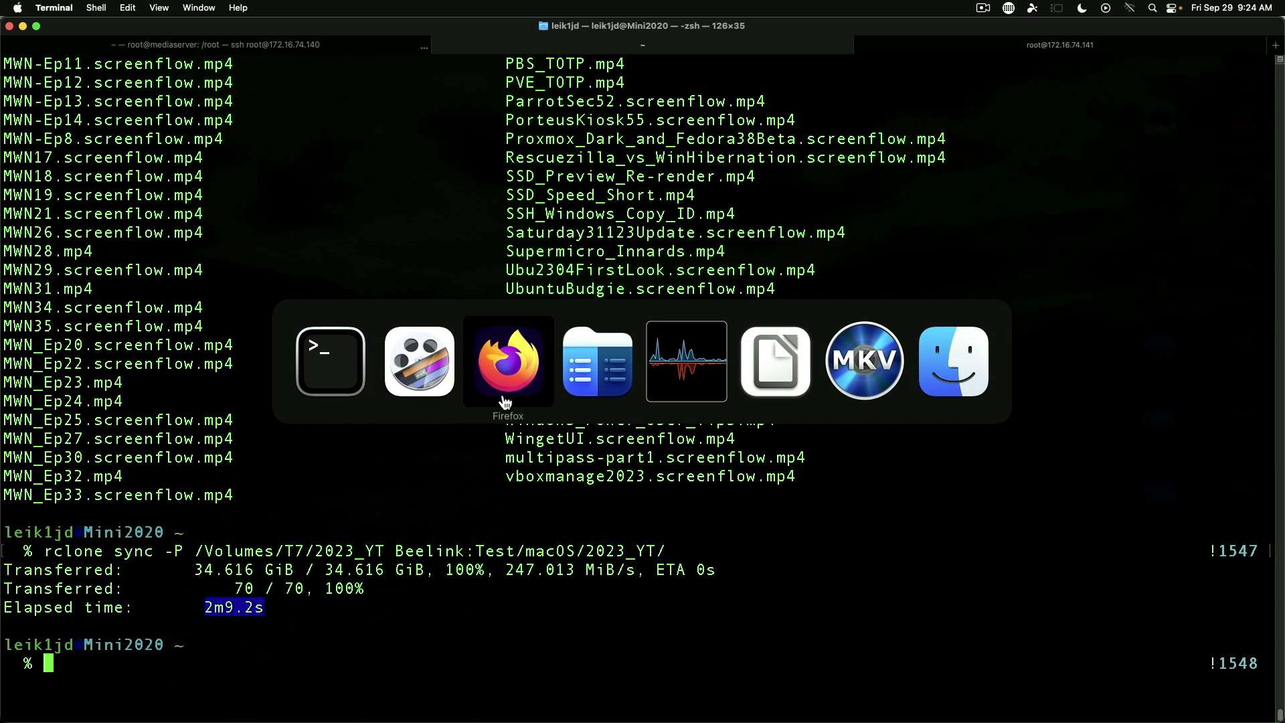
Step: Bring Firefox forward to see CPU at 0.3% and /dev/sda at 36.0% used
click(506, 401)
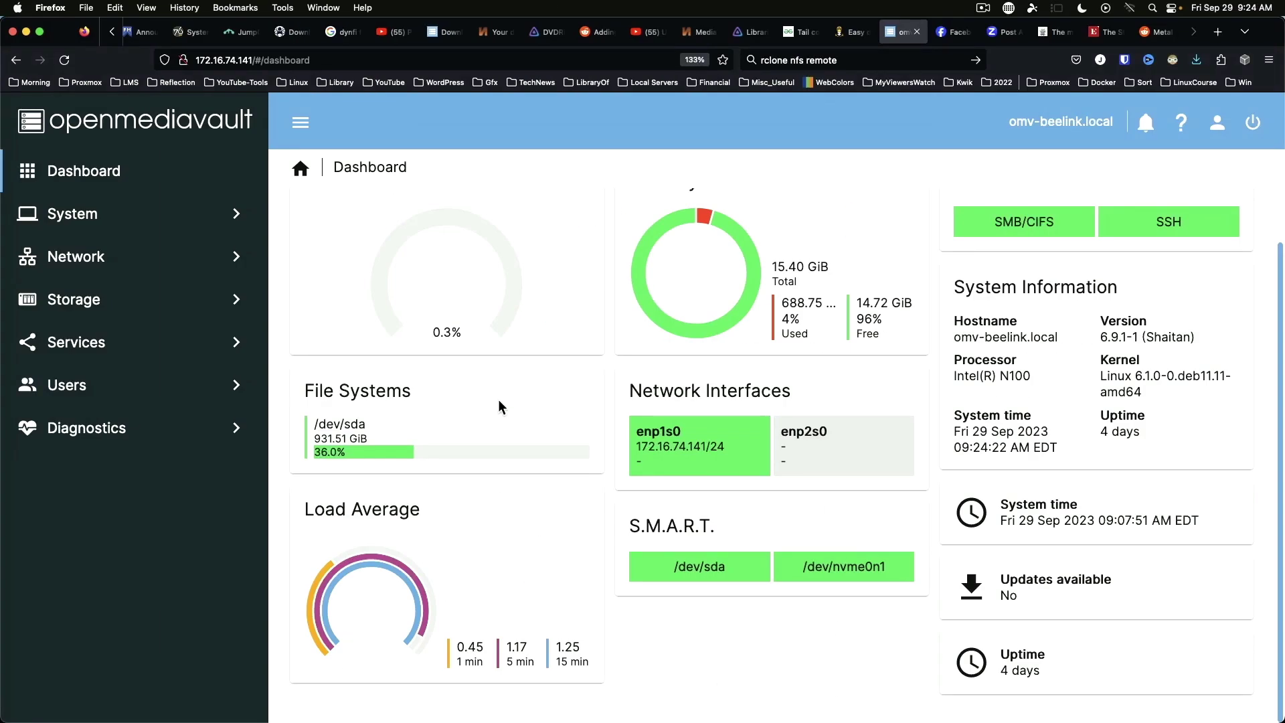